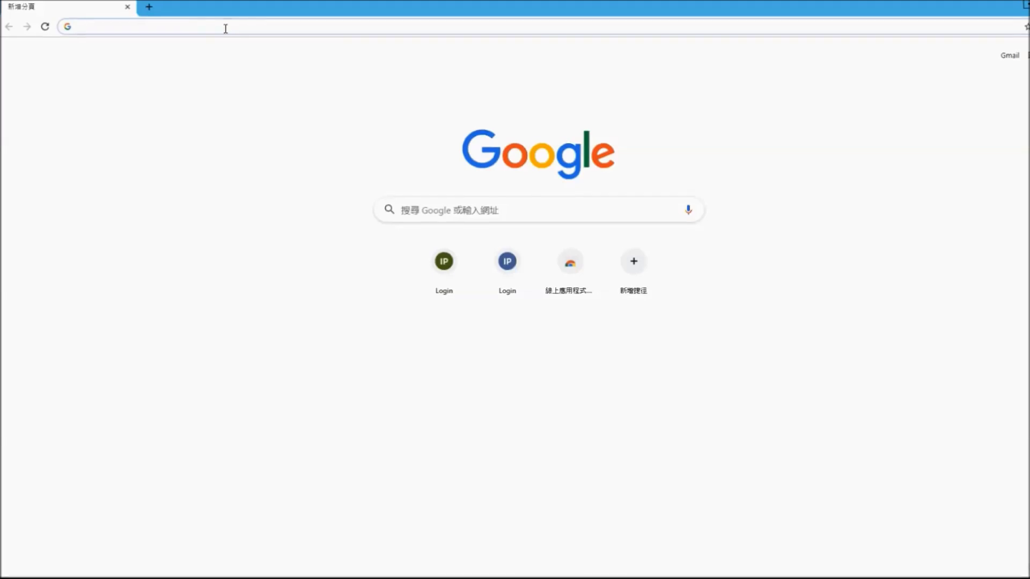
# Load the Infortrend CS Deploy Tool at 10.10.0.1 in Chrome
pyautogui.click(225, 28)
pyautogui.write('10.10.0.1')
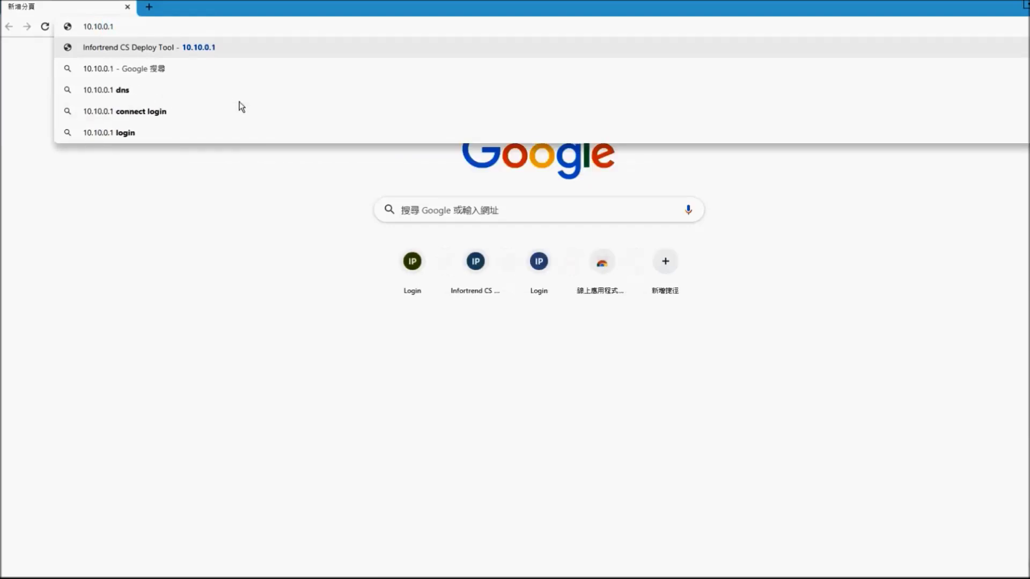
pyautogui.press('Return')
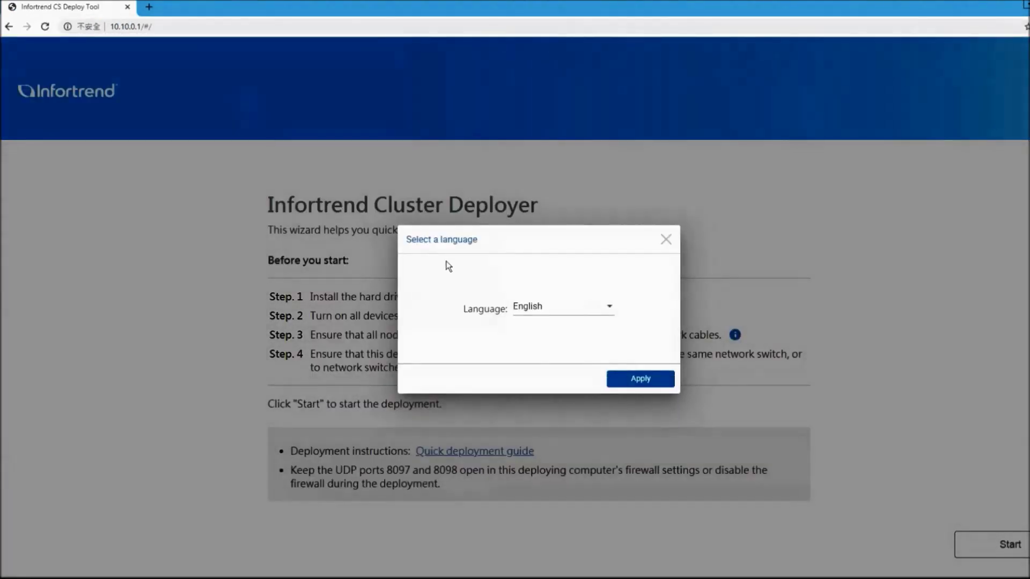
# Apply English as the interface language, then bring up the Step 1 drive-installation guidance
pyautogui.click(610, 311)
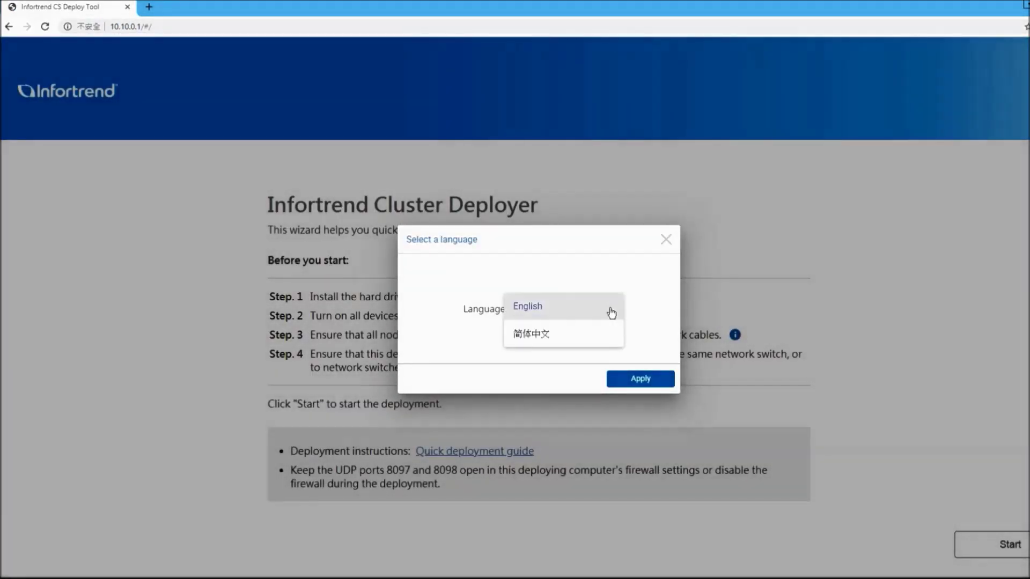
pyautogui.click(611, 312)
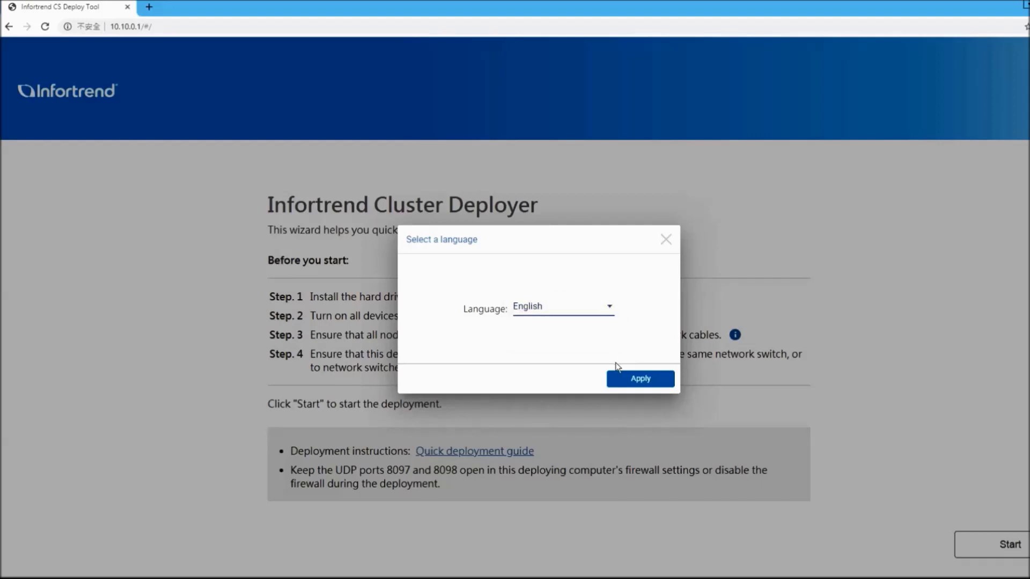
pyautogui.click(621, 377)
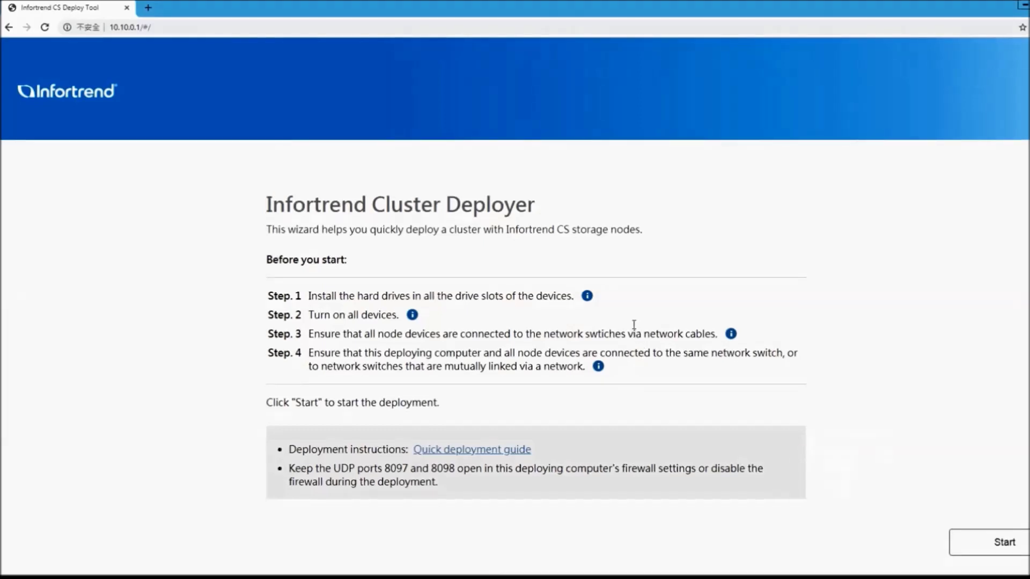
pyautogui.click(588, 297)
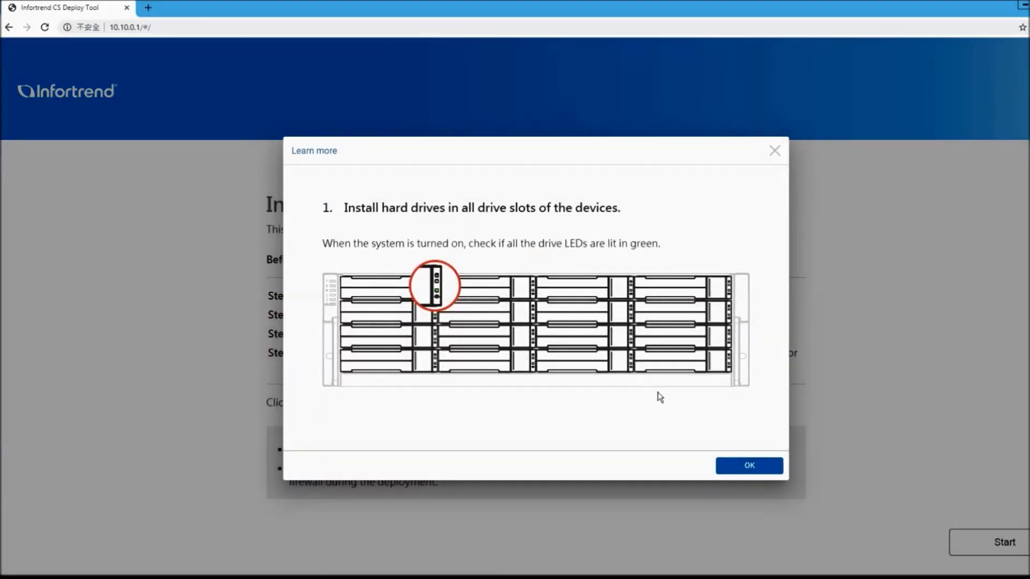
# Read through the Step 1 and Step 2 guidance on installing drives and powering on devices
pyautogui.click(735, 468)
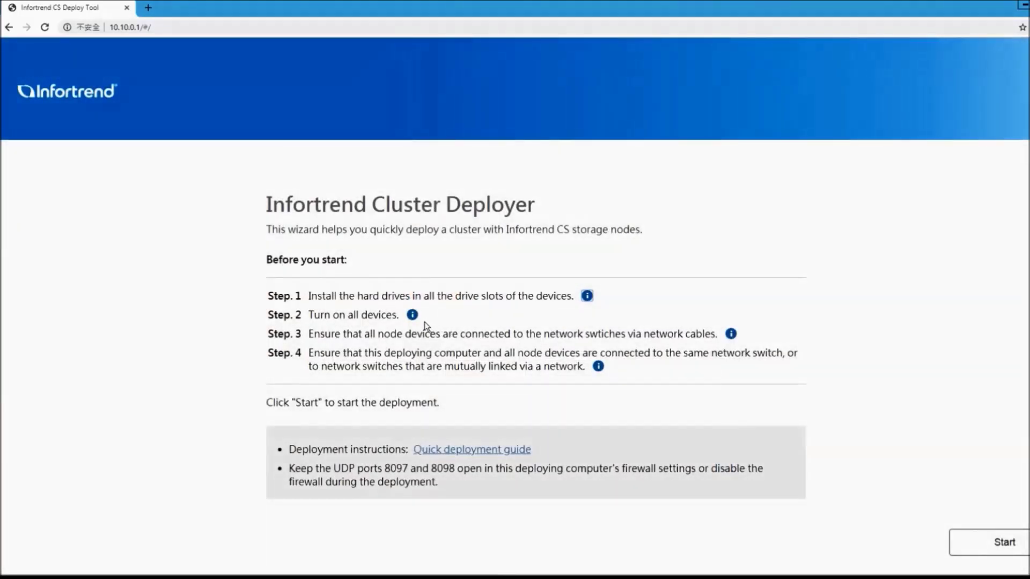
pyautogui.click(412, 315)
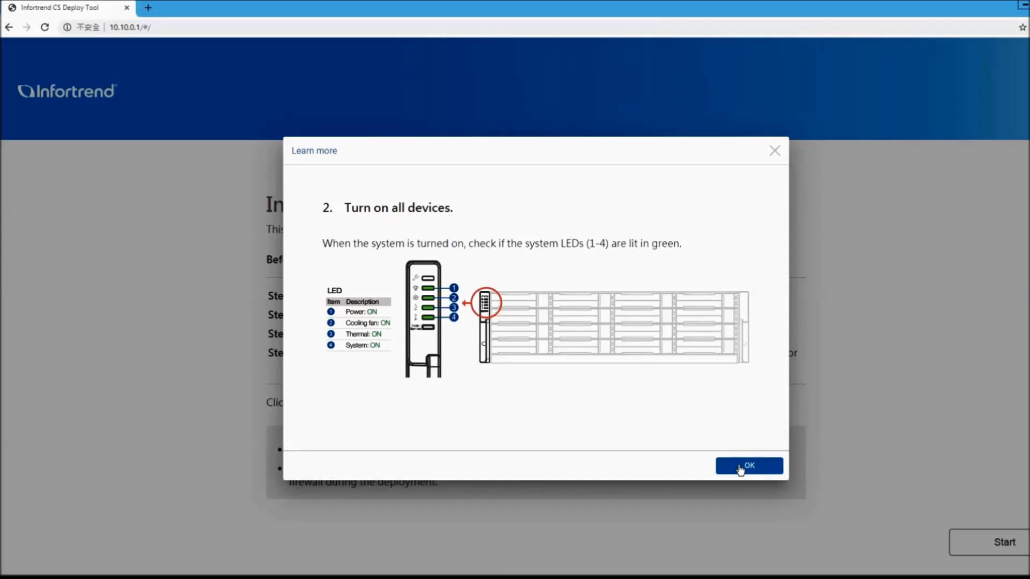
pyautogui.click(740, 469)
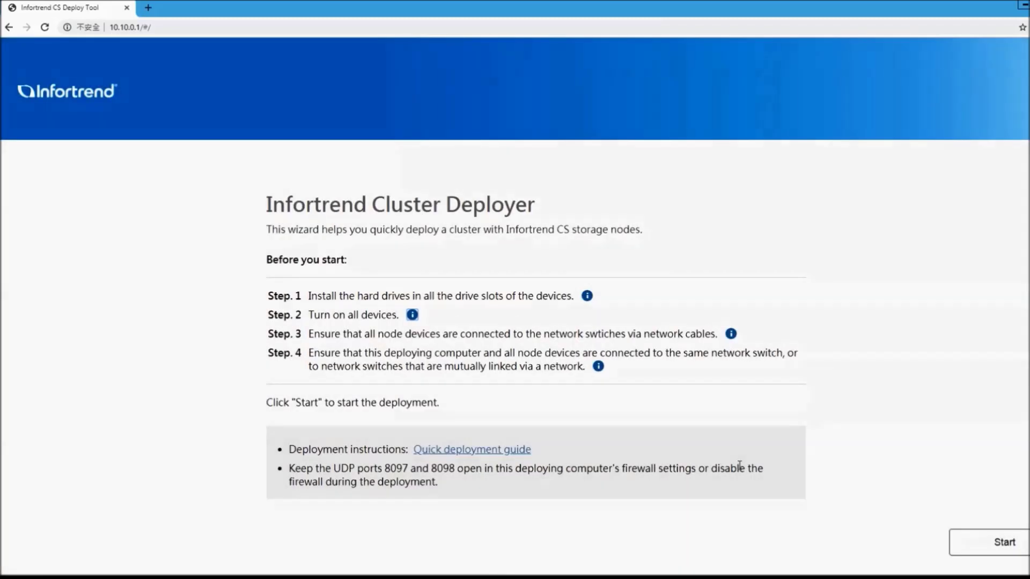
# Scroll through the full Step 3 network cabling diagram and close it
pyautogui.click(731, 334)
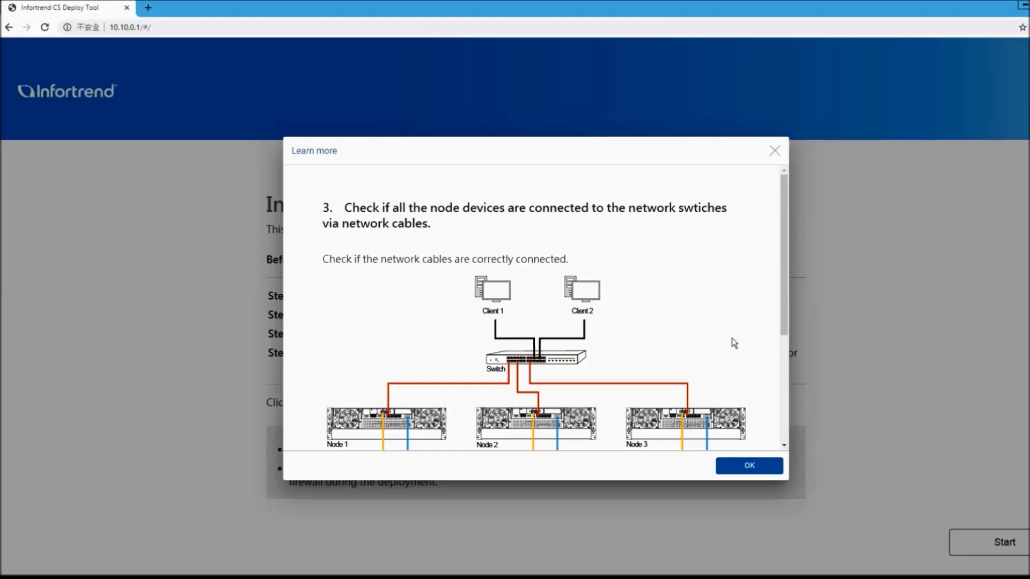
pyautogui.scroll(-2, 731, 338)
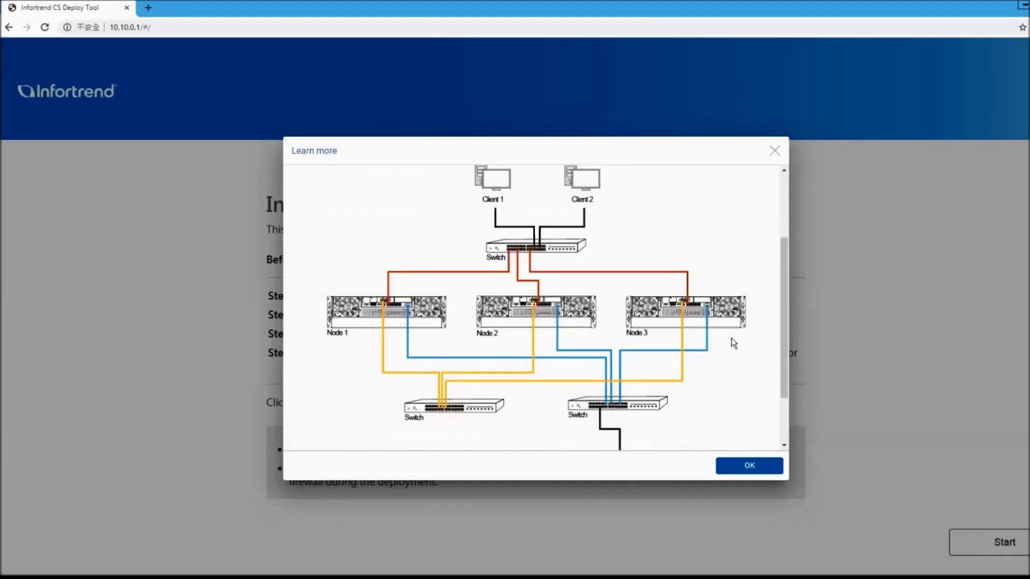
pyautogui.scroll(-1, 733, 343)
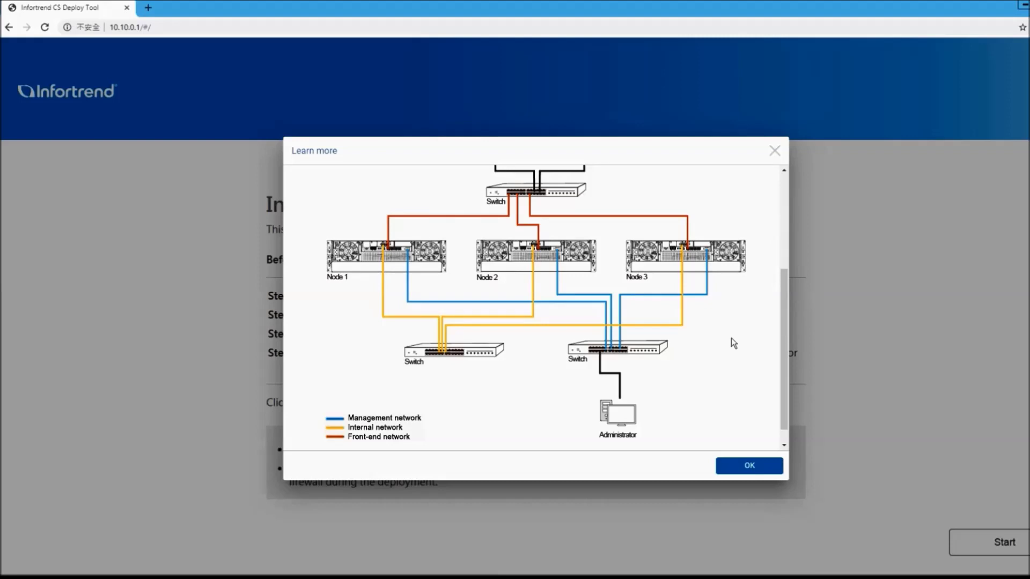
pyautogui.scroll(-1, 733, 344)
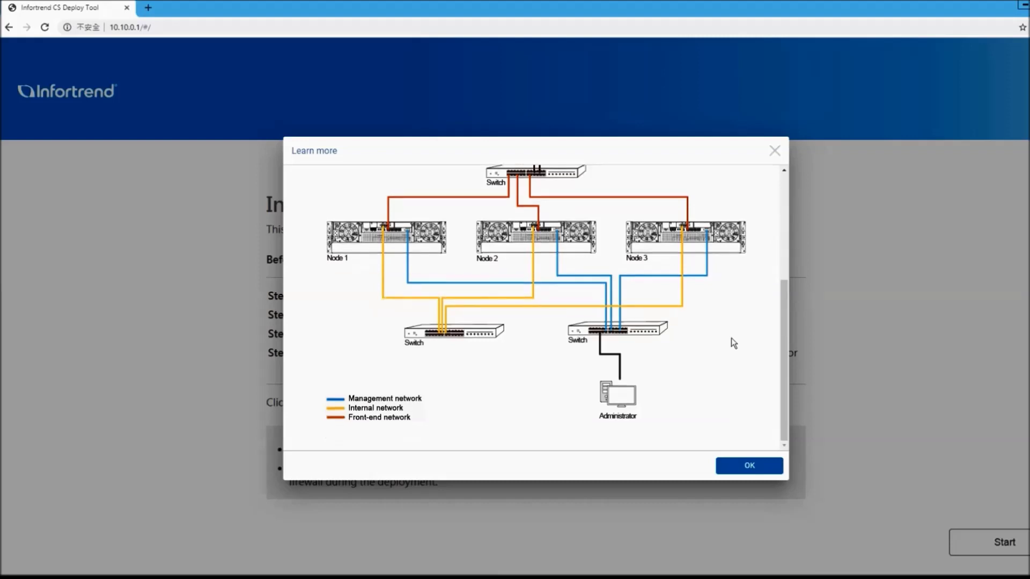
pyautogui.click(748, 466)
# Review both Step 4 network-connection examples and close the guidance
pyautogui.click(598, 367)
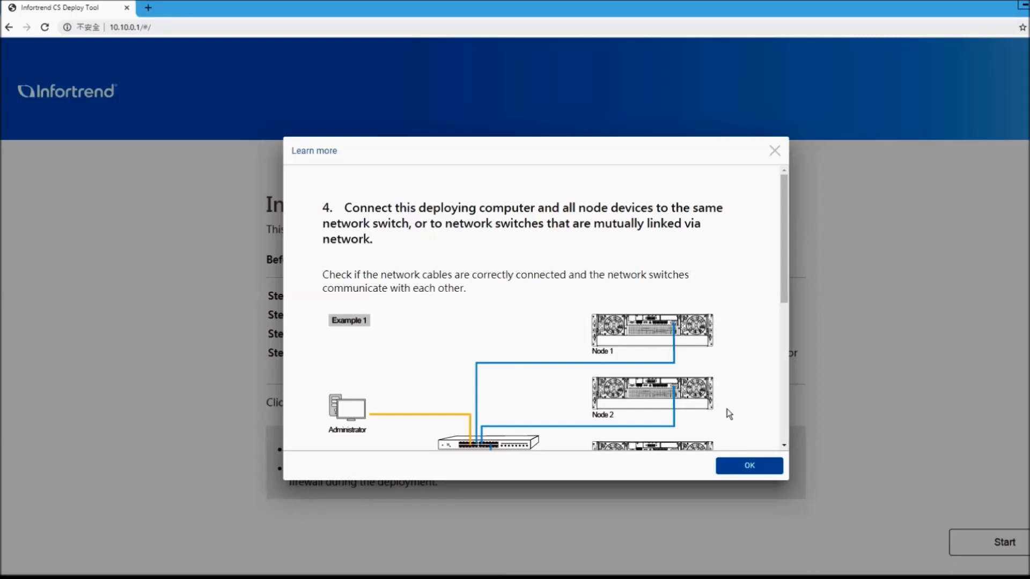
pyautogui.scroll(-2, 726, 409)
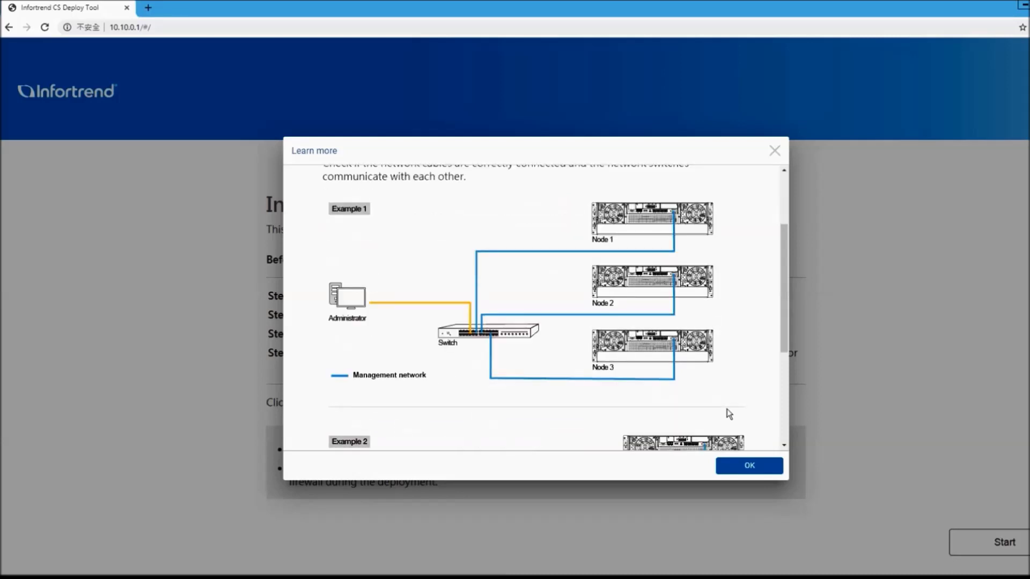
pyautogui.scroll(-4, 726, 409)
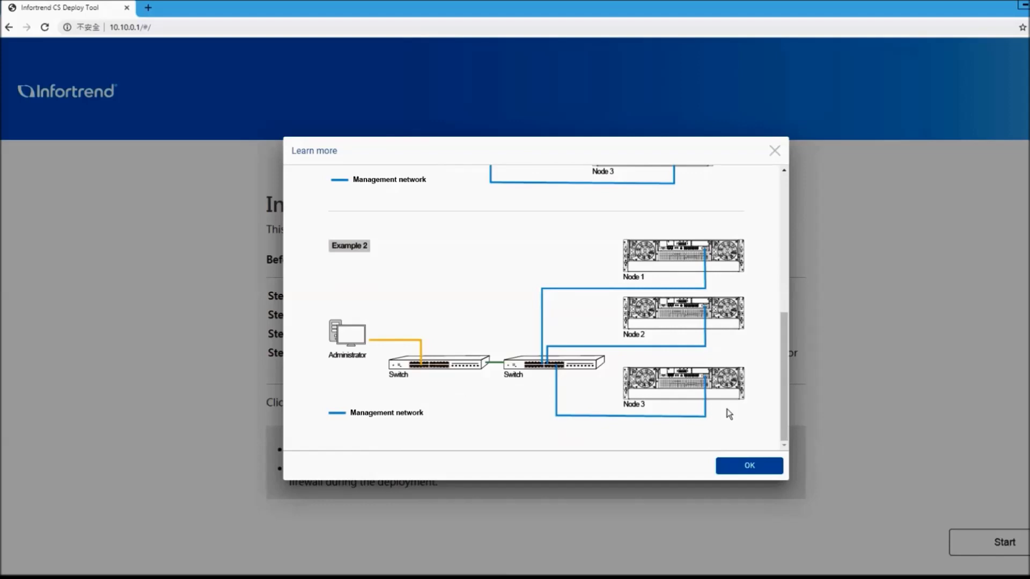
pyautogui.click(745, 473)
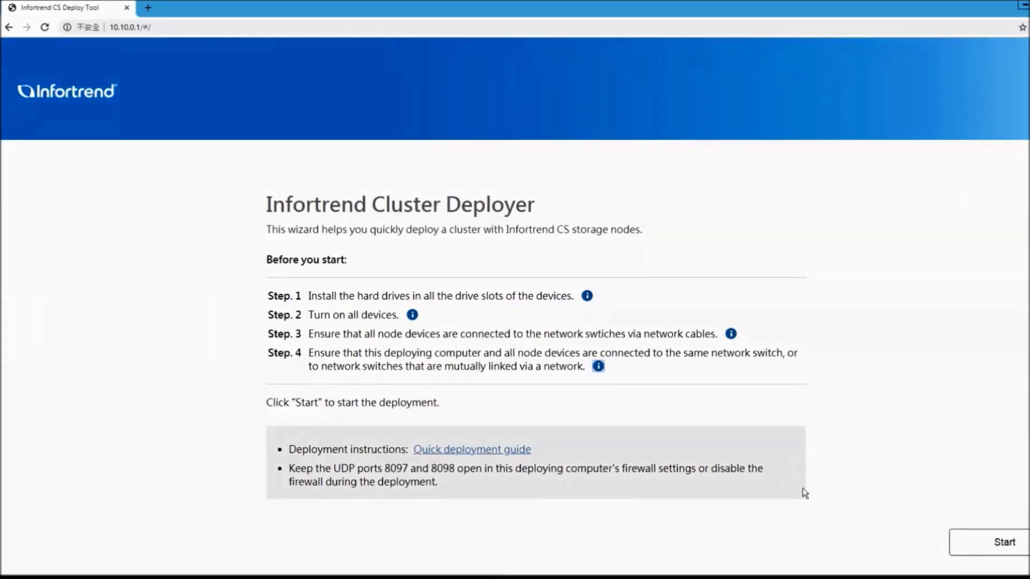
# Scan for nodes, make sure all three CS nodes are selected, and continue
pyautogui.click(1003, 541)
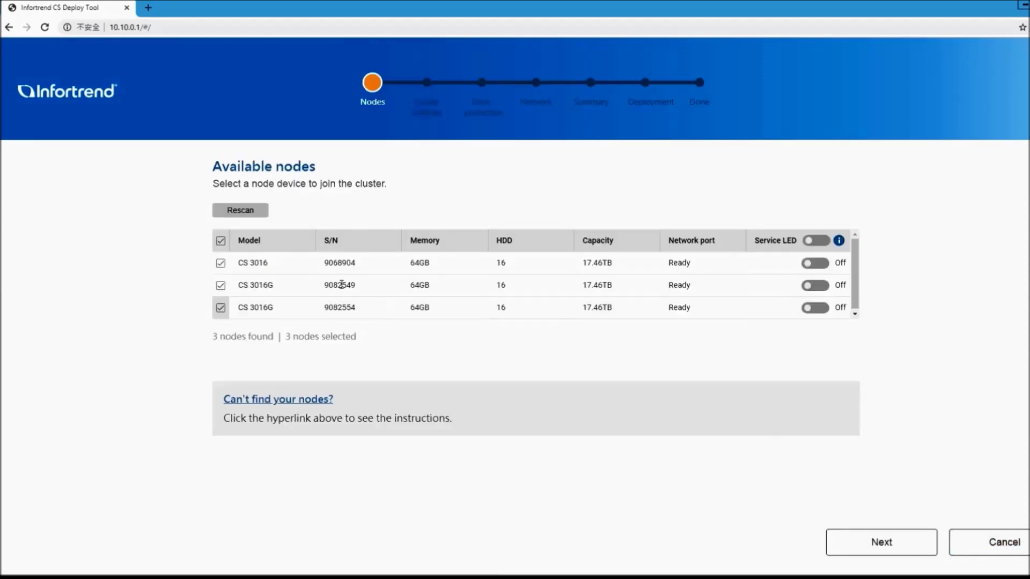
pyautogui.click(221, 240)
pyautogui.click(221, 241)
pyautogui.click(883, 543)
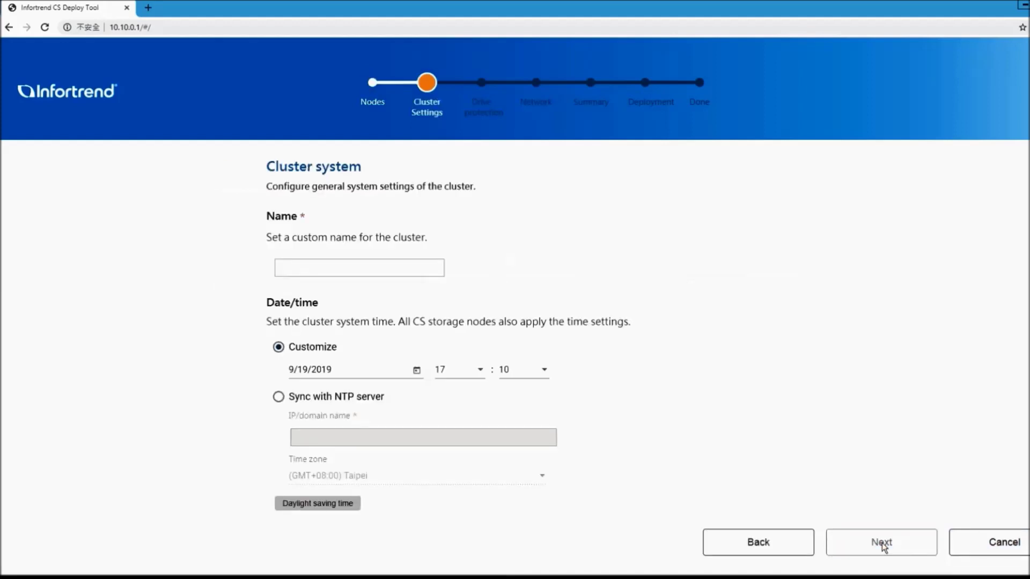
# Name the cluster IFT_Cluster and continue to drive protection
pyautogui.click(422, 266)
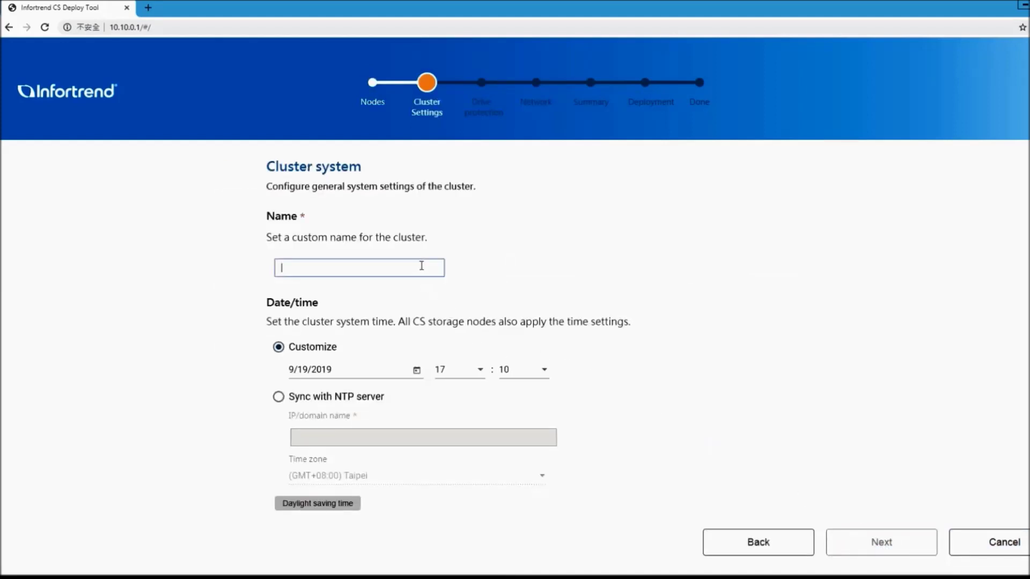
pyautogui.write('IFT')
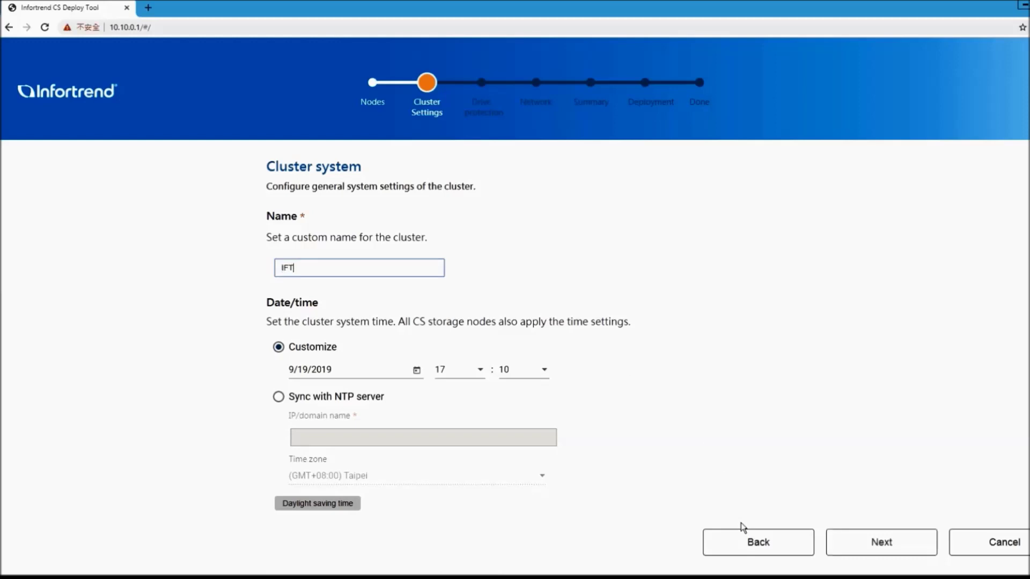
pyautogui.write('_Cluster')
pyautogui.click(875, 544)
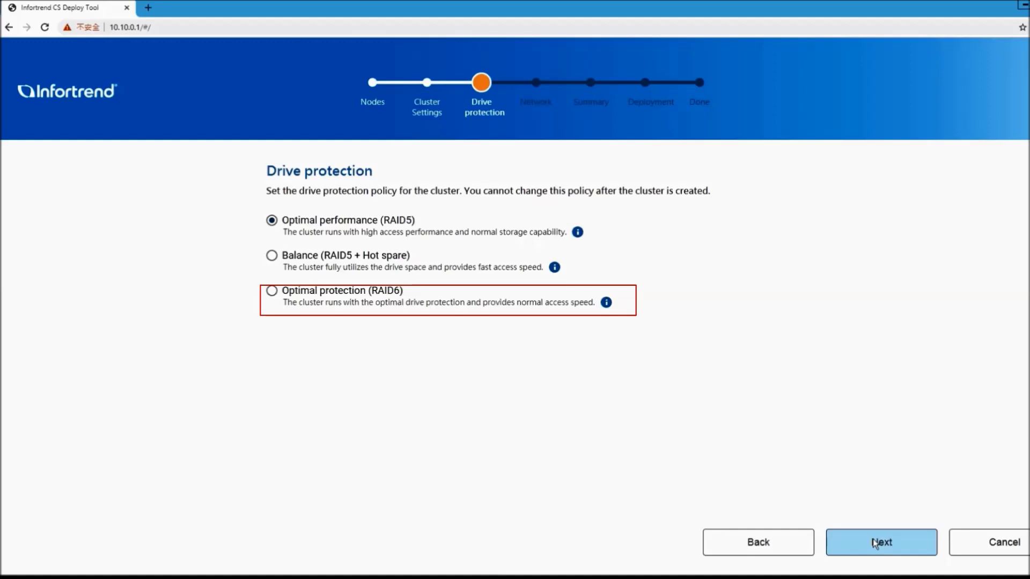
# Accept Optimal performance (RAID5) drive protection and go on to network settings
pyautogui.click(878, 548)
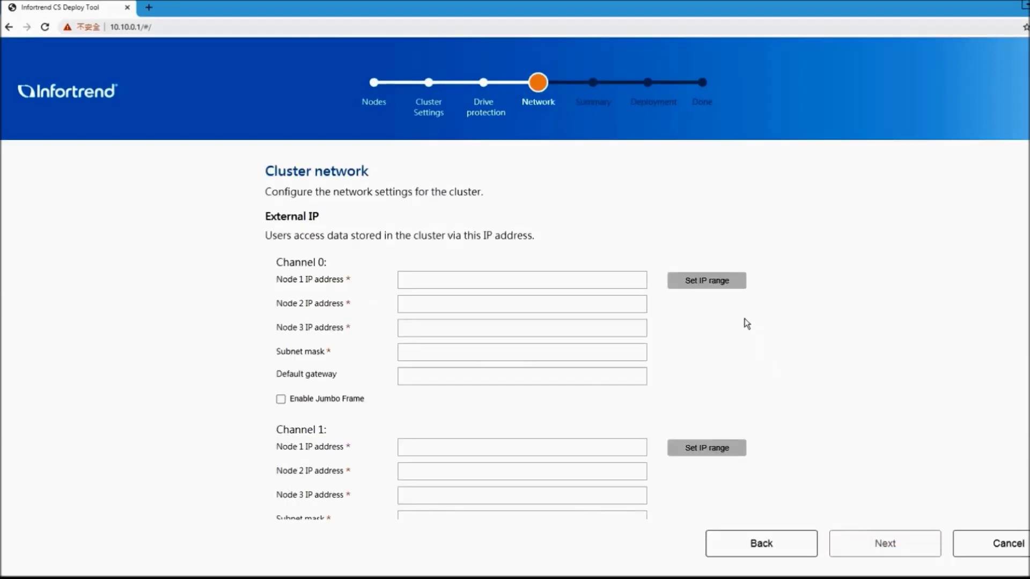
# Fill Channel 0 and Channel 1 external IPs from 172.24.110.1 and 172.24.111.1
pyautogui.click(713, 281)
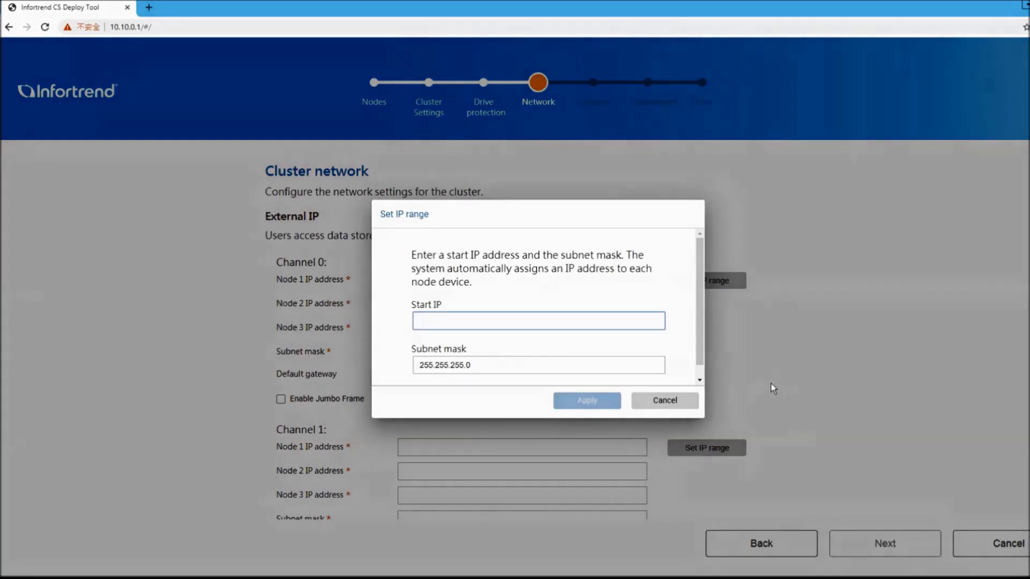
pyautogui.write('172.24.')
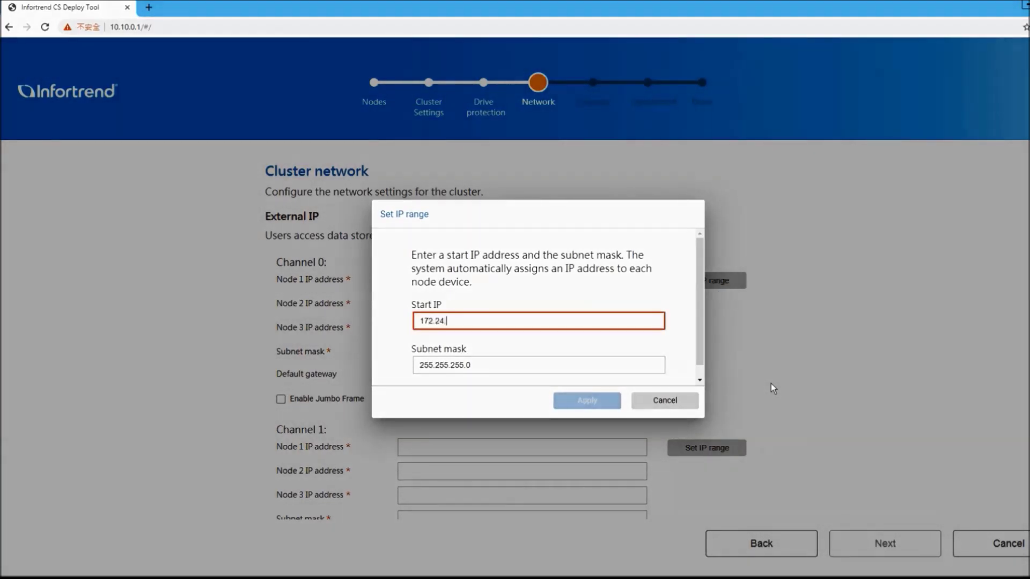
pyautogui.write('110.1')
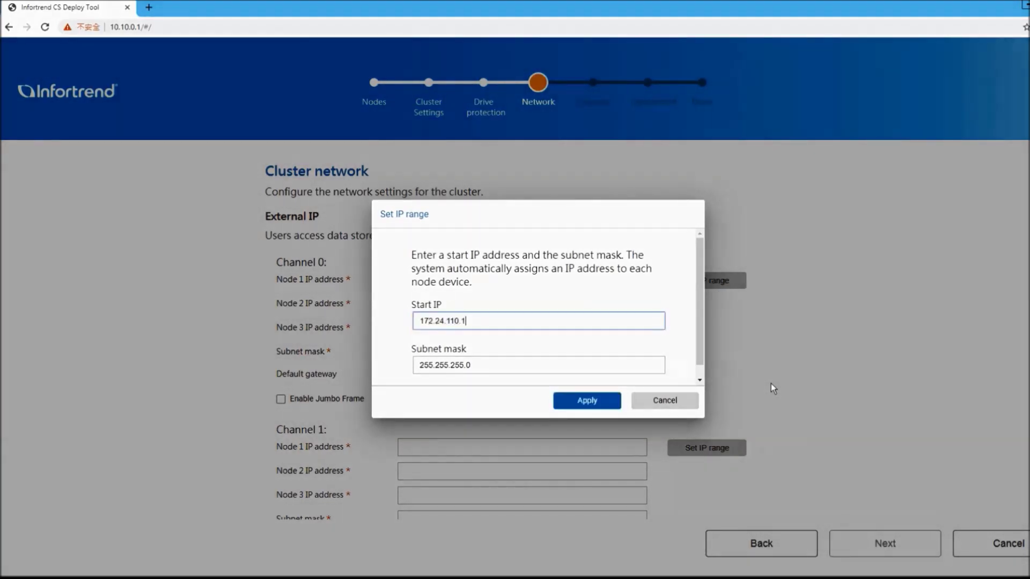
pyautogui.click(598, 400)
pyautogui.scroll(-2, 696, 413)
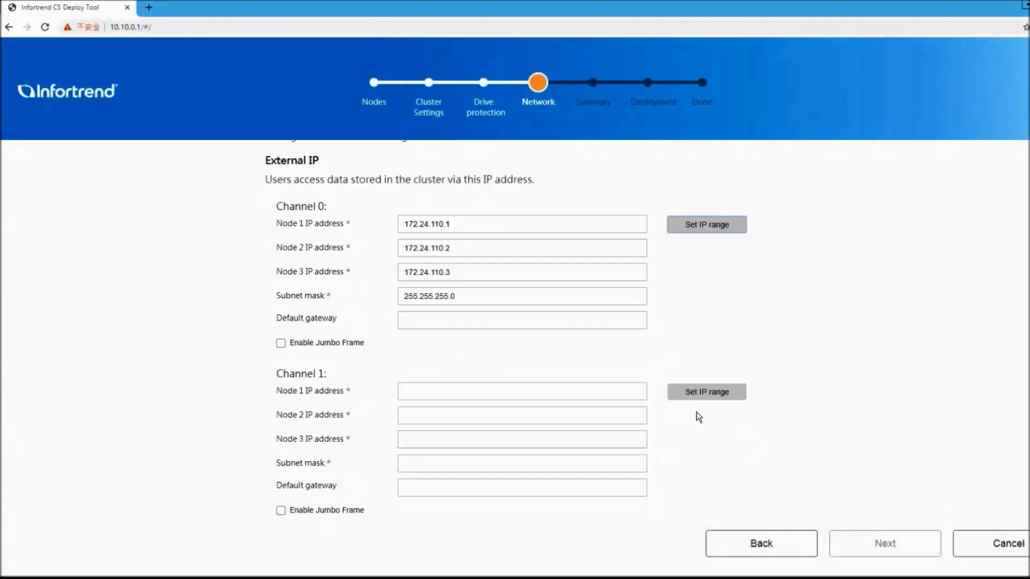
pyautogui.click(715, 342)
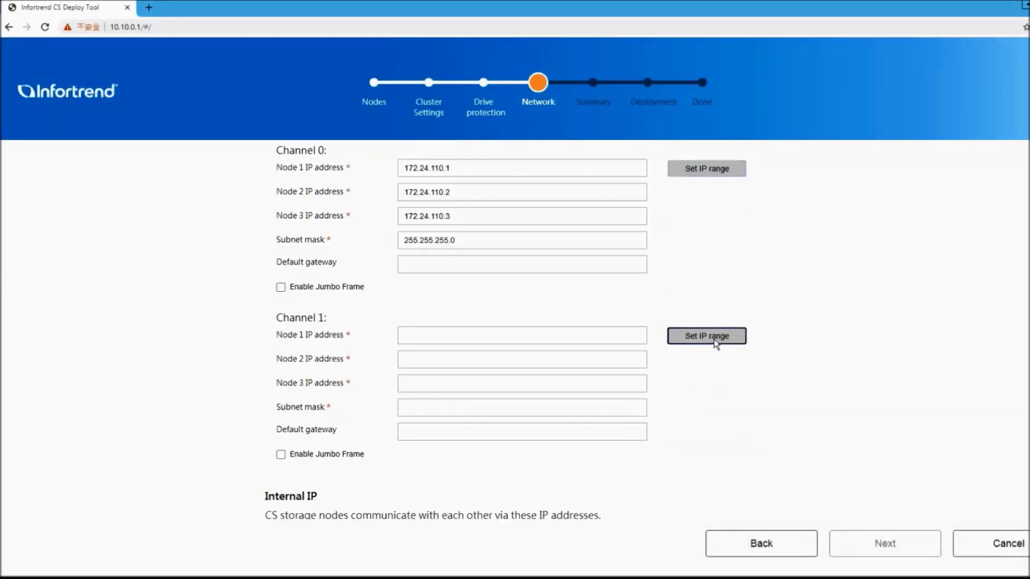
pyautogui.write('172.24.111.1')
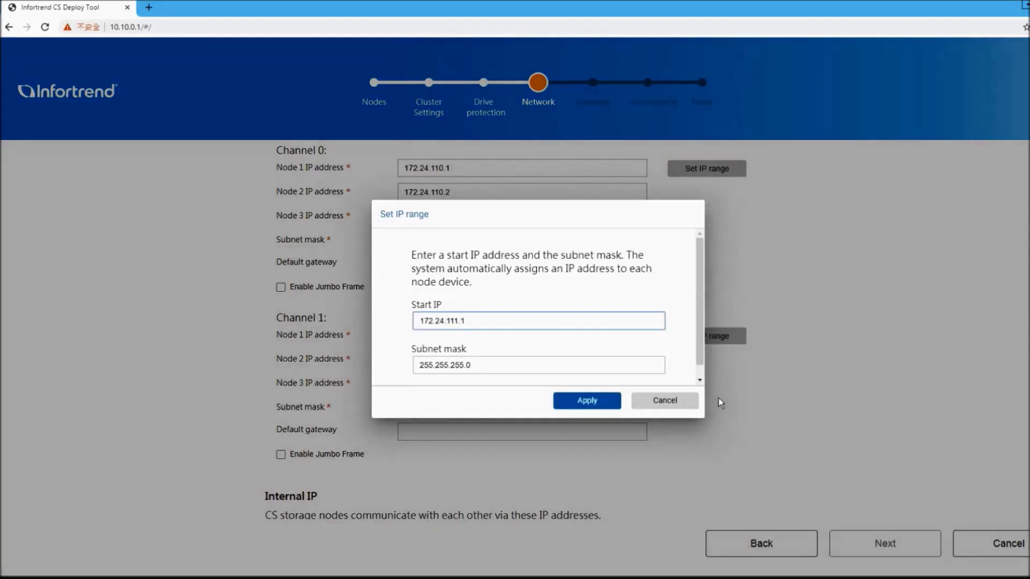
pyautogui.click(610, 406)
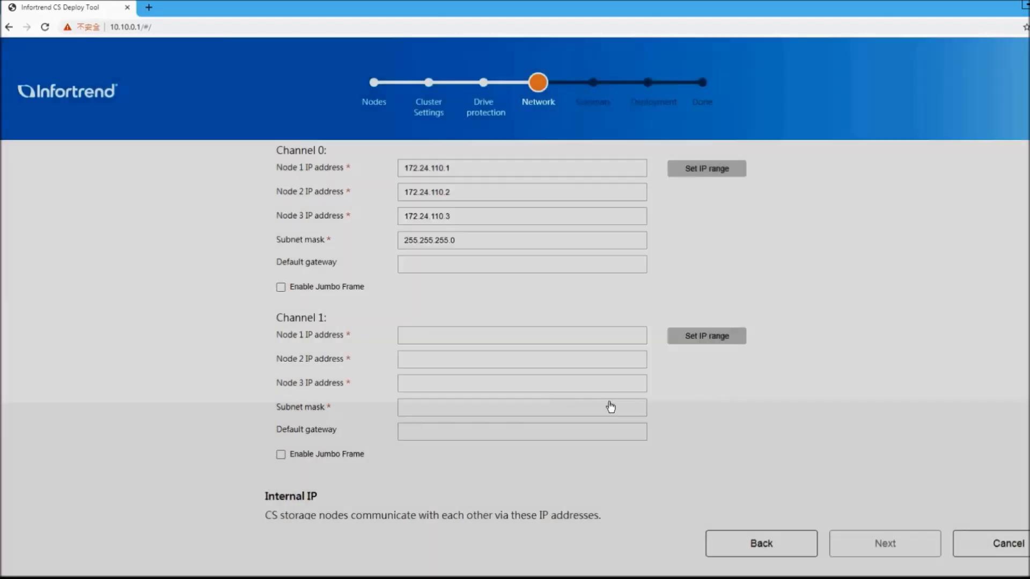
pyautogui.scroll(-3, 671, 423)
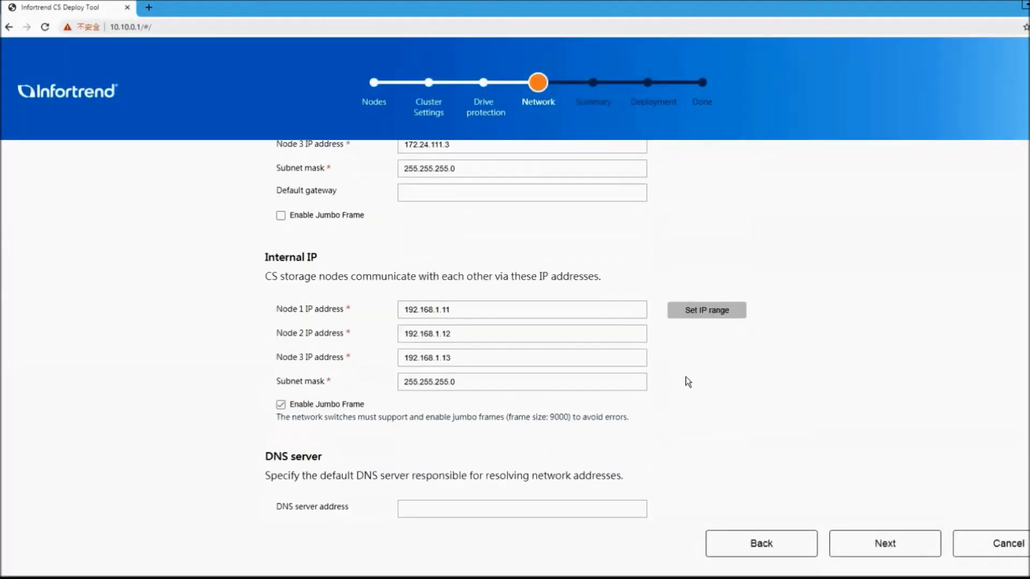
# Assign internal IPs 192.168.1.11–13 and advance to the settings summary
pyautogui.click(706, 315)
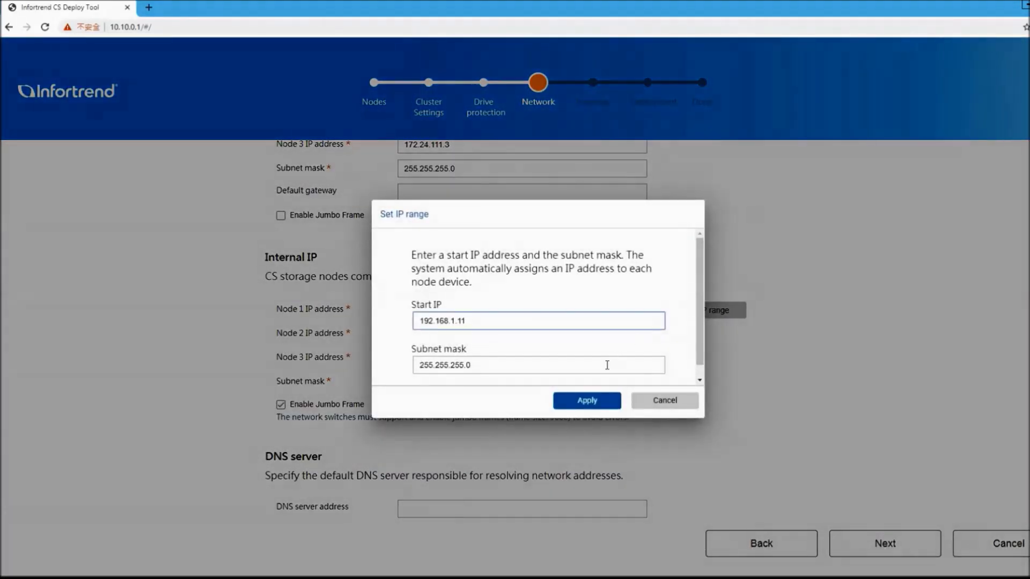
pyautogui.click(596, 401)
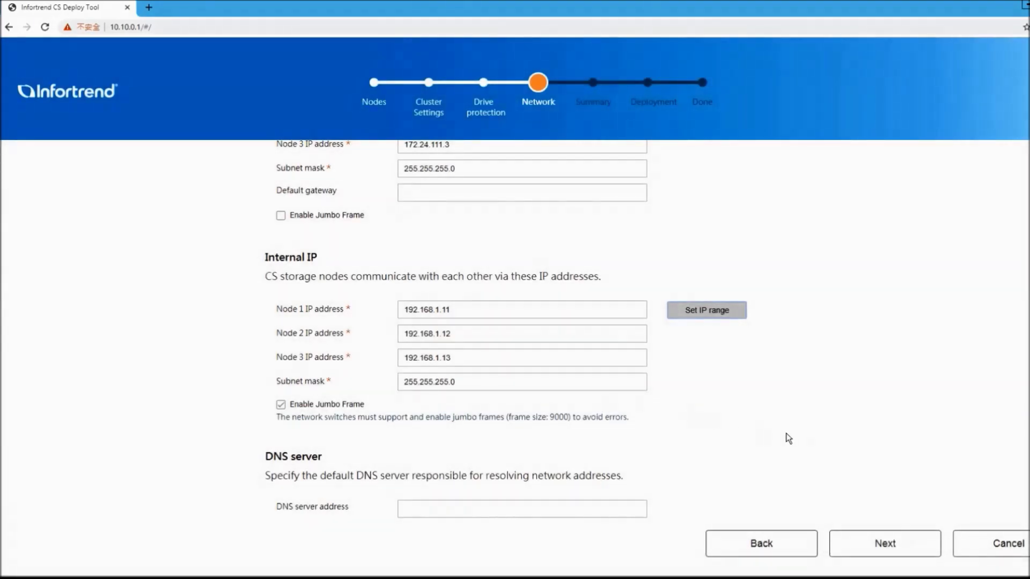
pyautogui.click(875, 543)
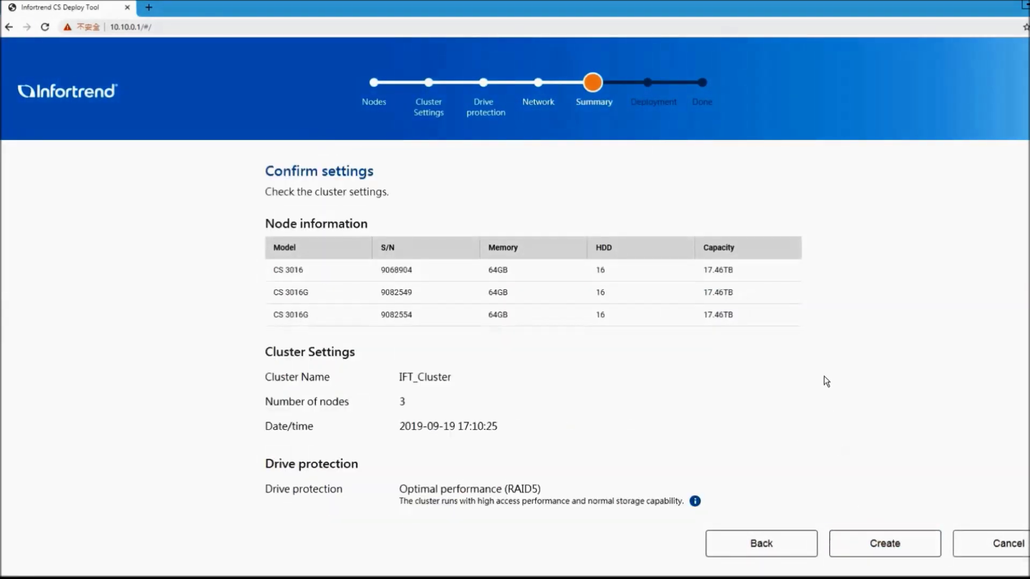
# Check the IFT_Cluster, RAID5 and network settings summary, then create the cluster
pyautogui.scroll(-2, 823, 376)
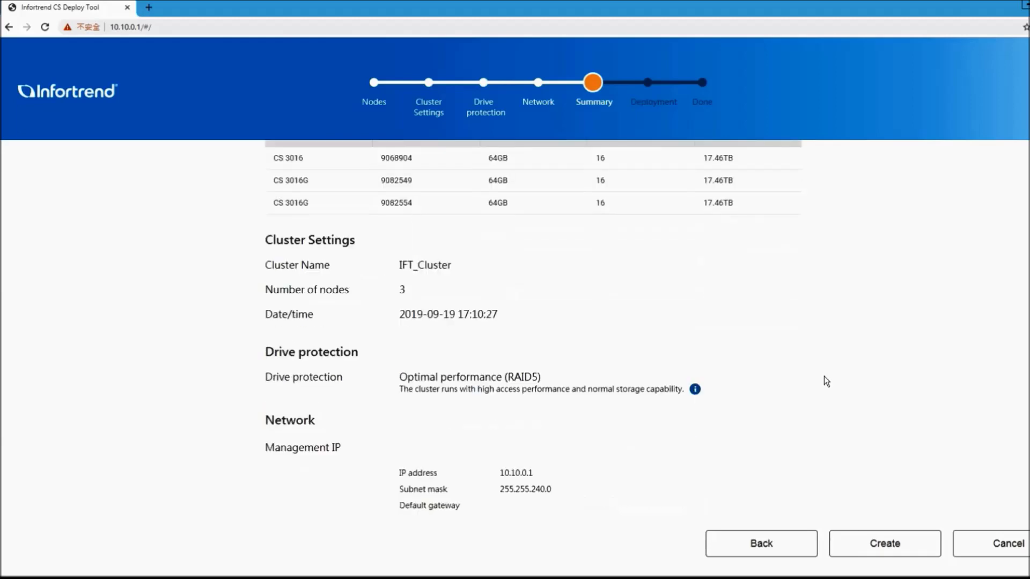
pyautogui.scroll(-1, 826, 381)
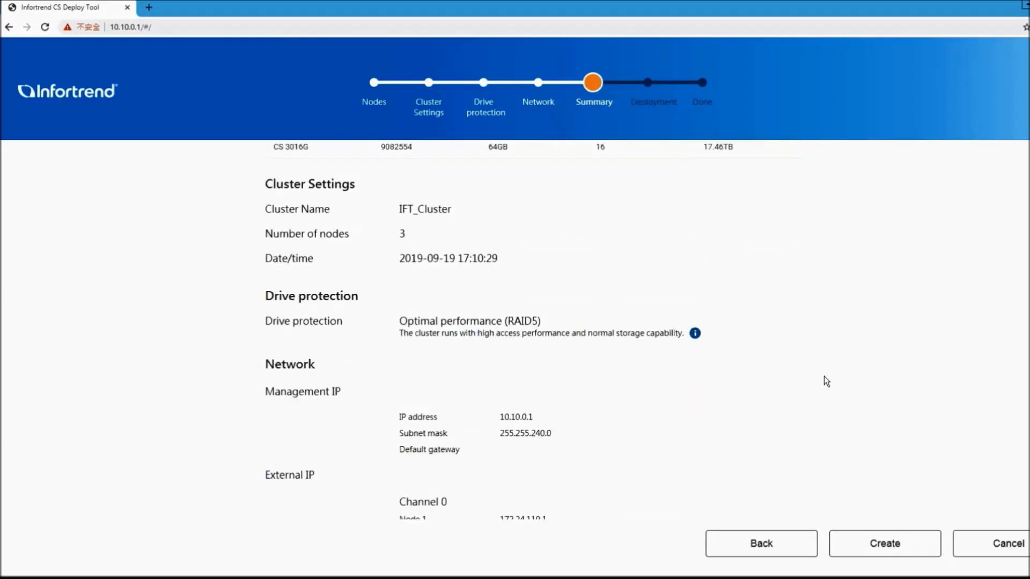
pyautogui.scroll(-3, 825, 377)
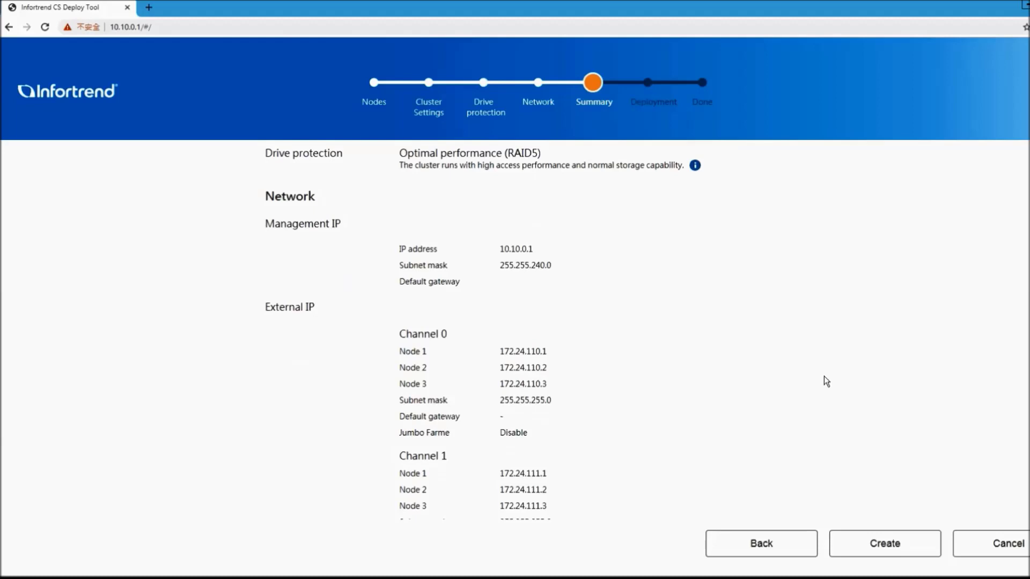
pyautogui.scroll(-1, 826, 382)
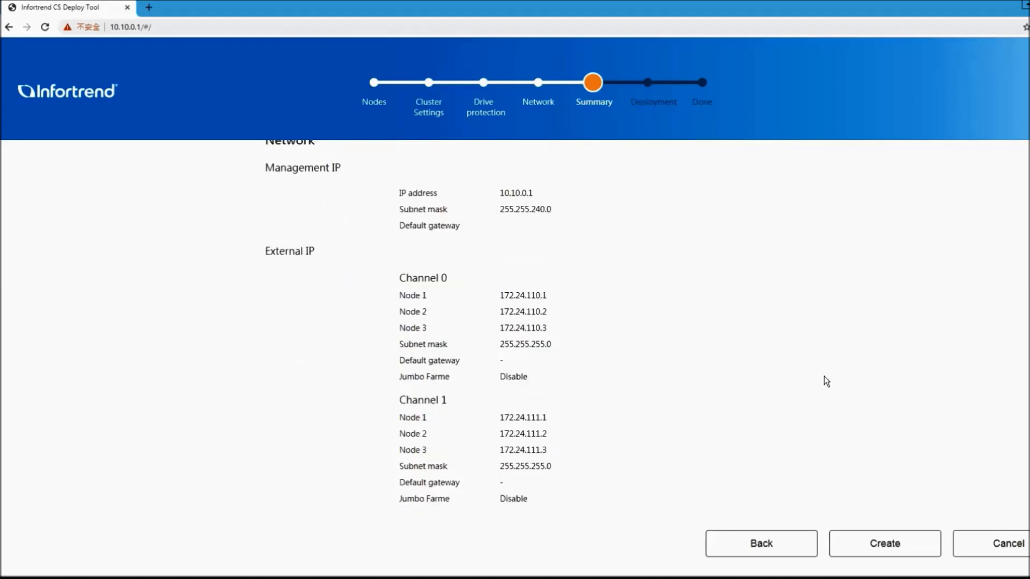
pyautogui.scroll(-2, 826, 381)
pyautogui.scroll(-1, 826, 382)
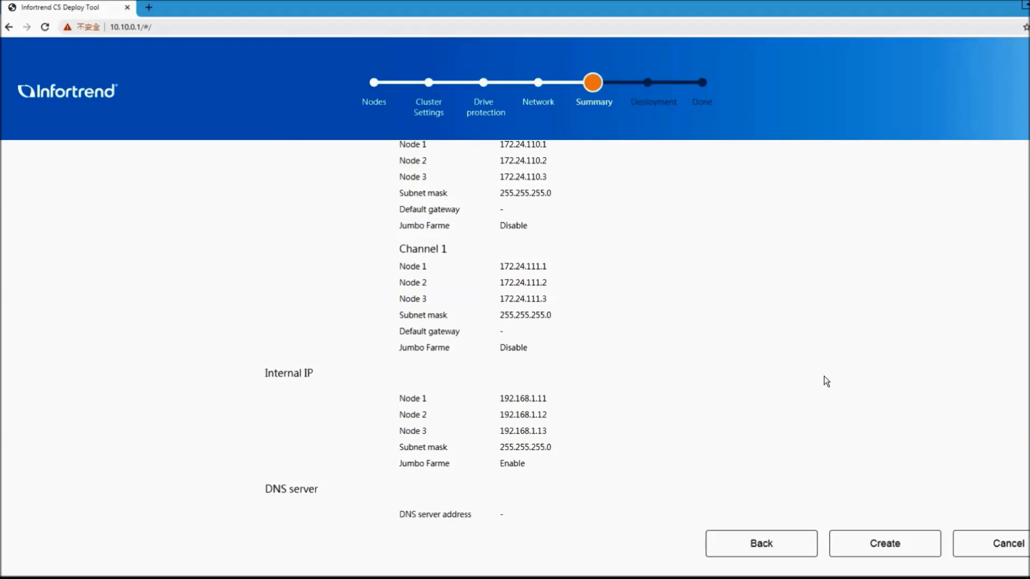
pyautogui.click(876, 545)
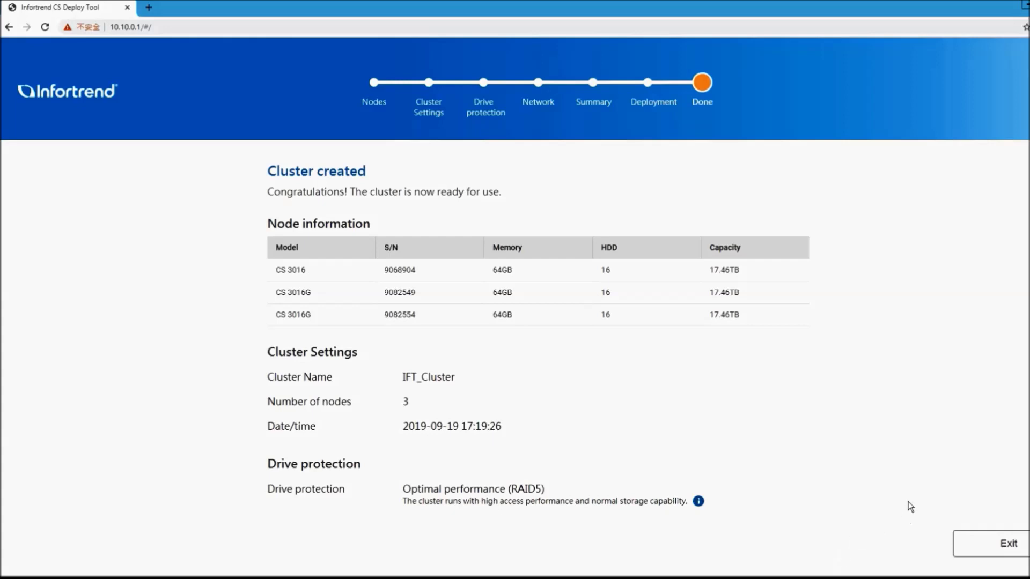
# Exit the wizard once IFT_Cluster deployment finishes, reaching the EonOne login page
pyautogui.click(1006, 546)
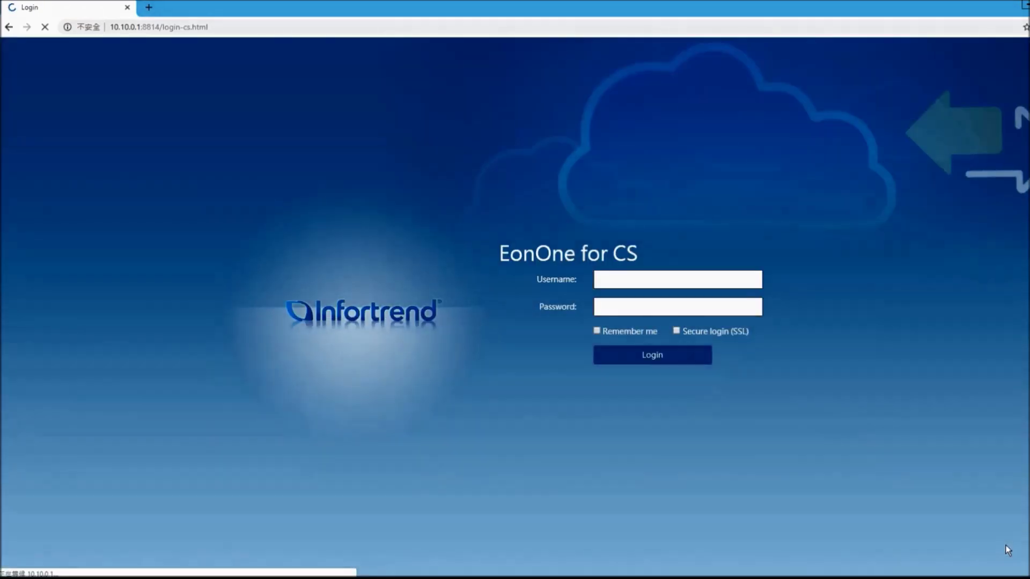
# Fill the EonOne for CS login form with the administrator username and password, then submit it
pyautogui.click(736, 285)
pyautogui.write('admin')
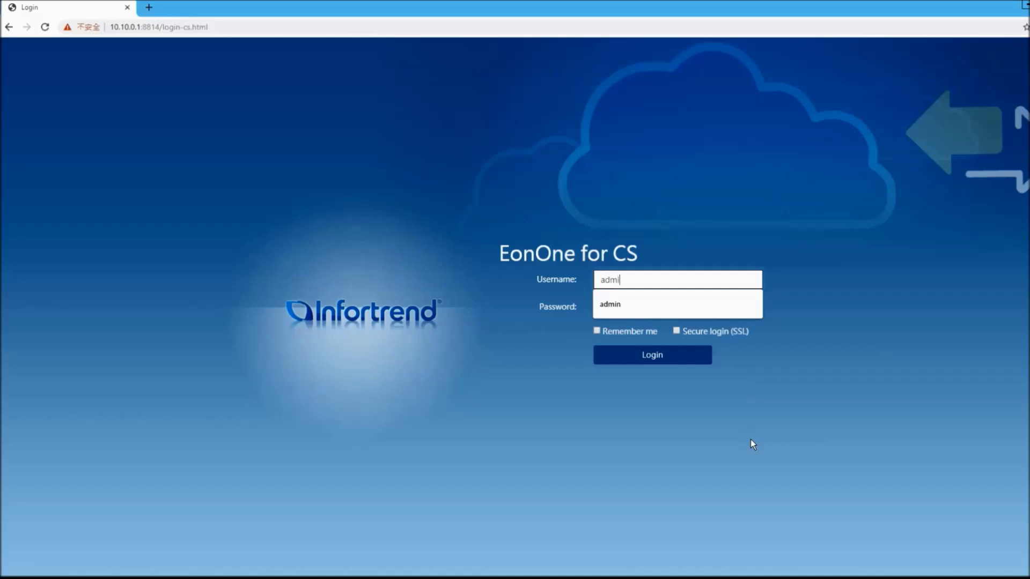
pyautogui.press('Tab')
pyautogui.write('admin')
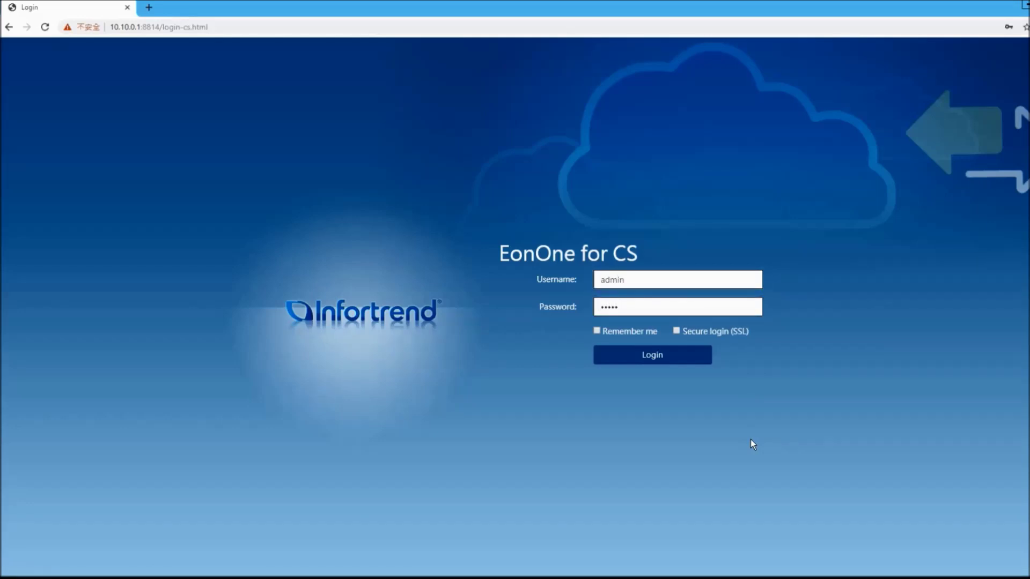
pyautogui.click(673, 355)
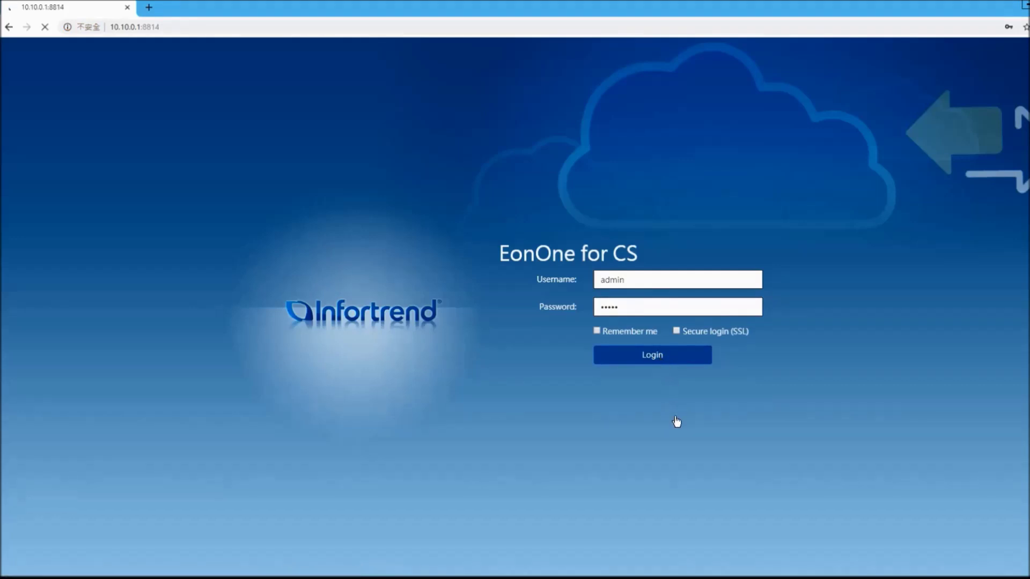